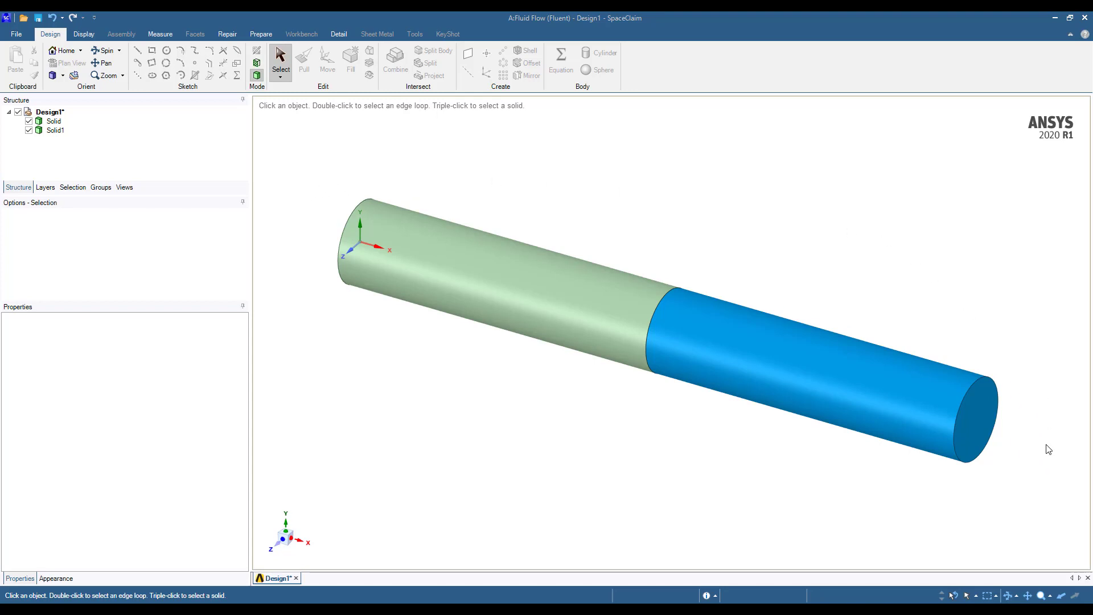
Inspect the two adjoining cylindrical bodies and the circular interface between them
{"action": "left_click", "coordinate": [520, 290]}
{"action": "key", "text": "Escape"}
{"action": "left_click", "coordinate": [466, 277]}
{"action": "left_click", "coordinate": [819, 343]}
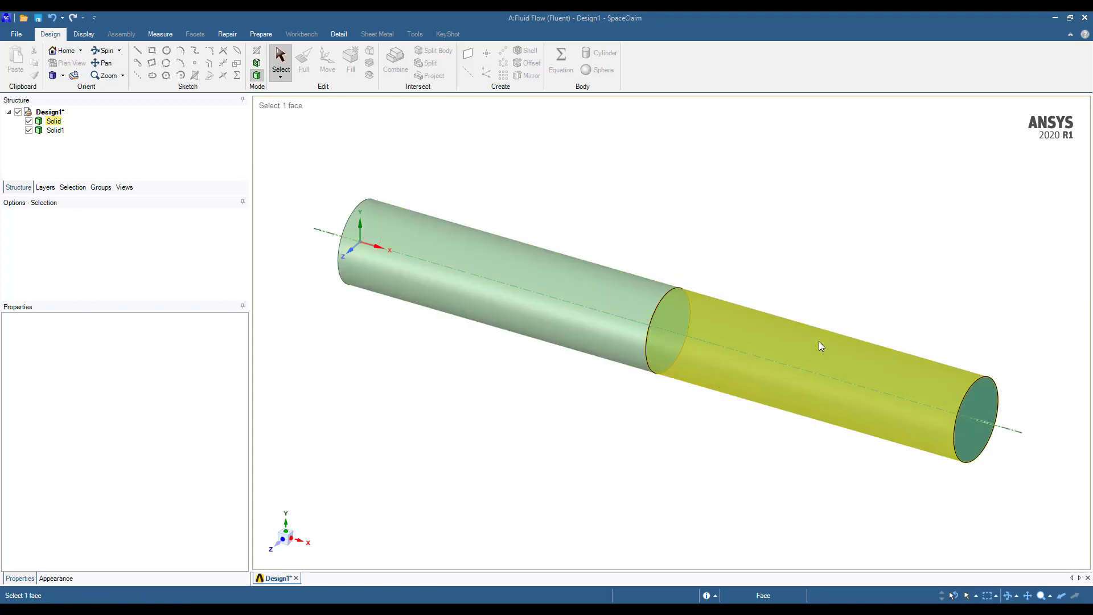
{"action": "left_click", "coordinate": [671, 285]}
{"action": "left_click", "coordinate": [671, 294]}
{"action": "left_click", "coordinate": [652, 385]}
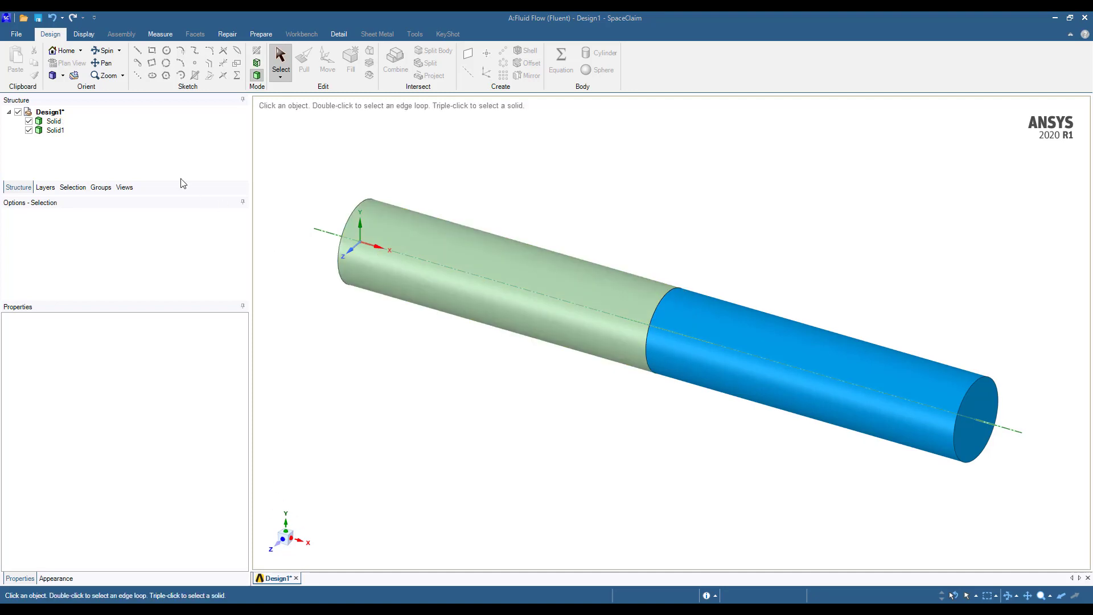
Group the bodies Solid and Solid1 together into one new component, keeping the default component name
{"action": "left_click", "coordinate": [53, 122]}
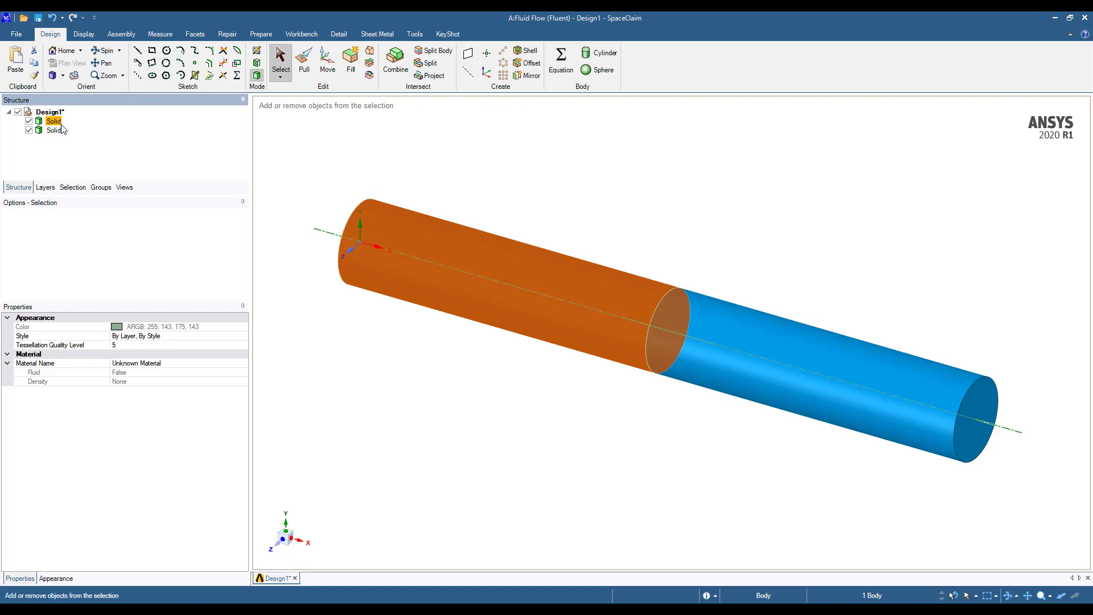
{"action": "left_click", "coordinate": [59, 130], "text": "ctrl"}
{"action": "right_click", "coordinate": [58, 131]}
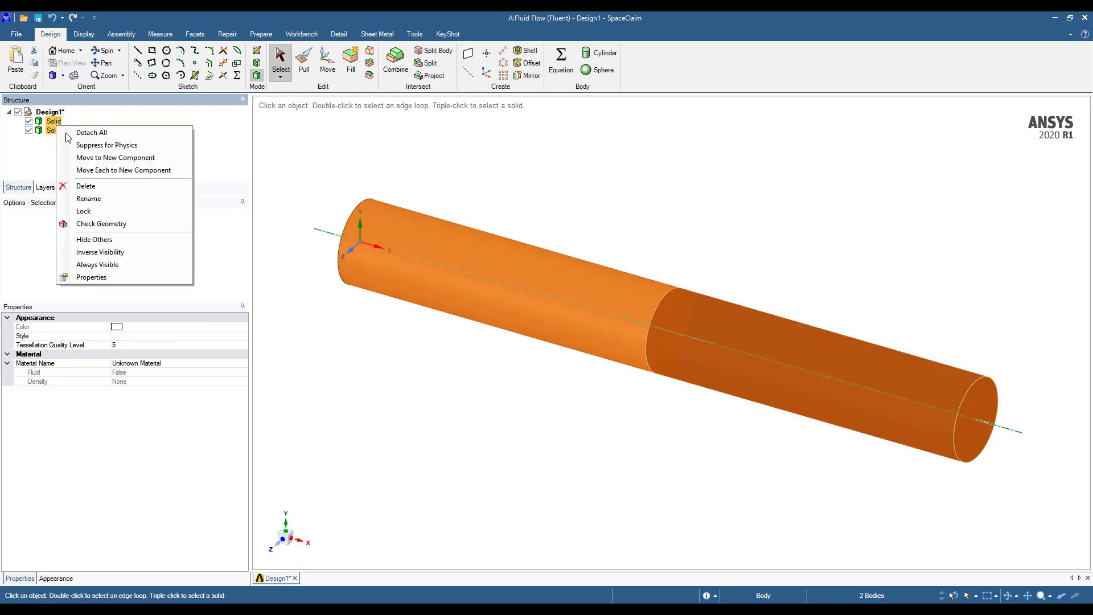
{"action": "left_click", "coordinate": [135, 160]}
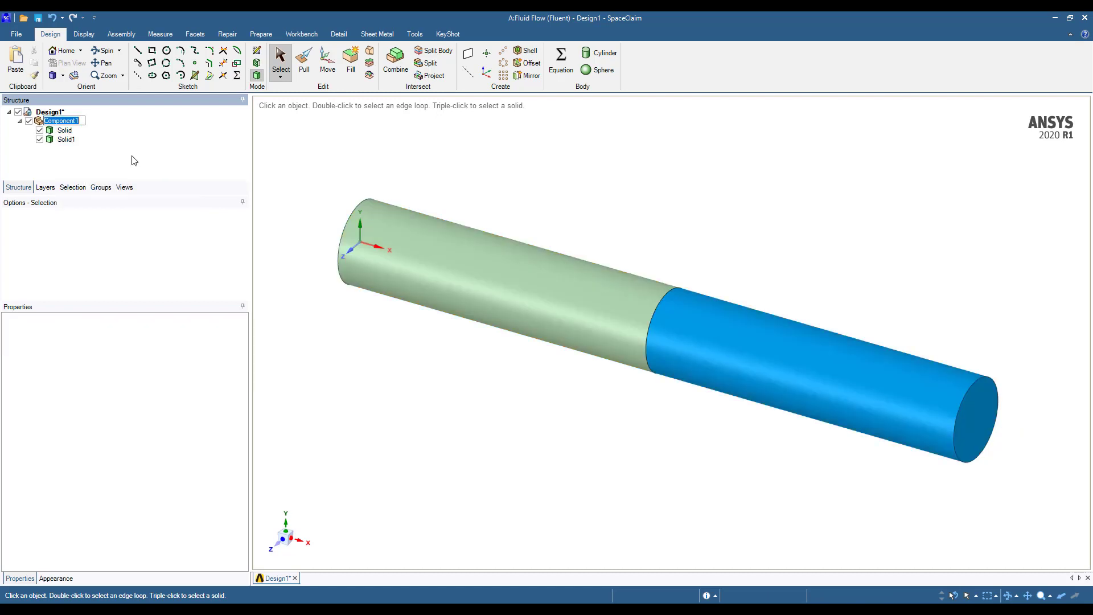
{"action": "left_click", "coordinate": [282, 151]}
Set the Share Topology property of Component1 to Share
{"action": "left_click", "coordinate": [66, 140]}
{"action": "left_click", "coordinate": [69, 123]}
{"action": "left_click", "coordinate": [67, 126]}
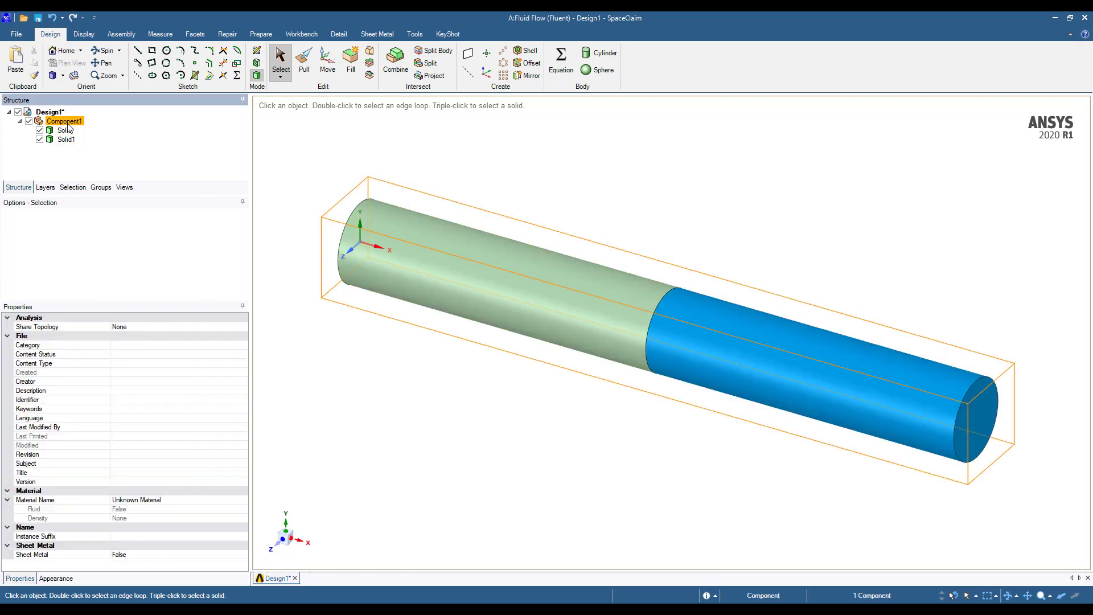
{"action": "left_click", "coordinate": [166, 328]}
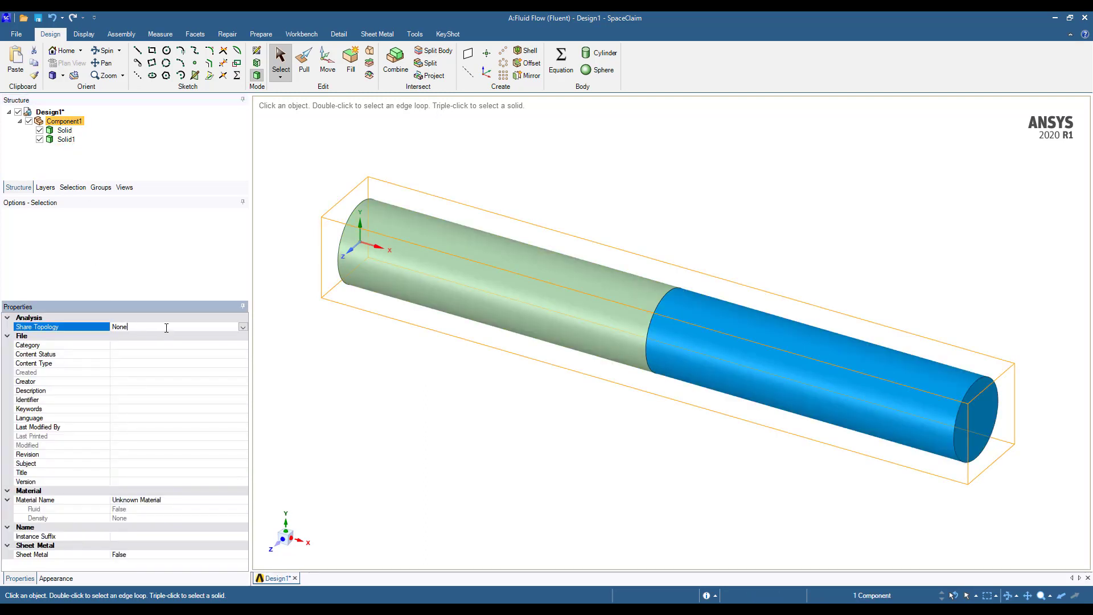
{"action": "left_click", "coordinate": [243, 327]}
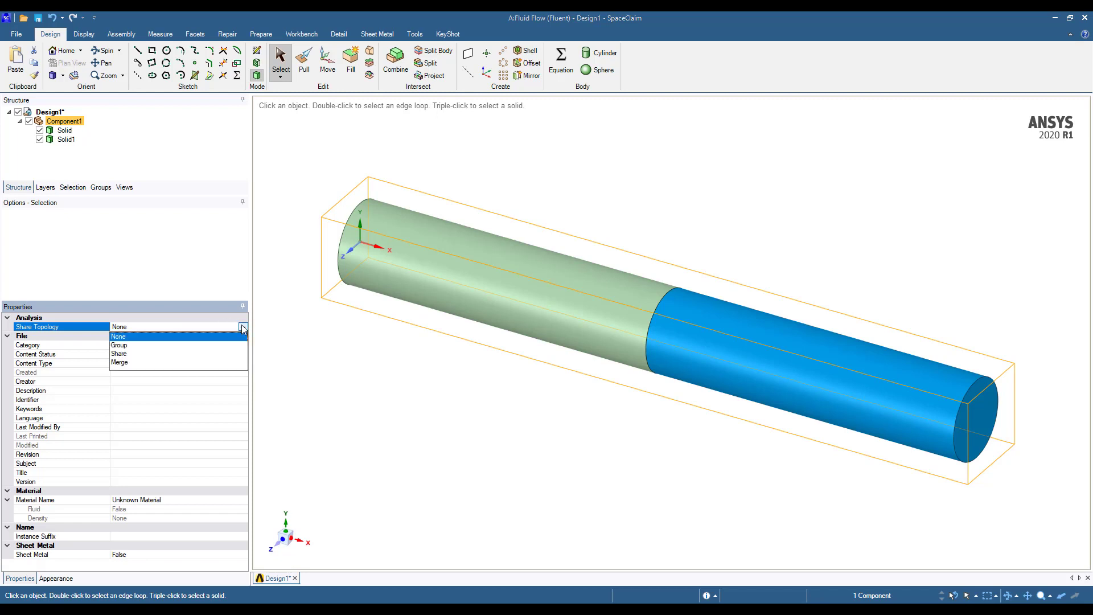
{"action": "left_click", "coordinate": [132, 354]}
{"action": "left_click", "coordinate": [361, 371]}
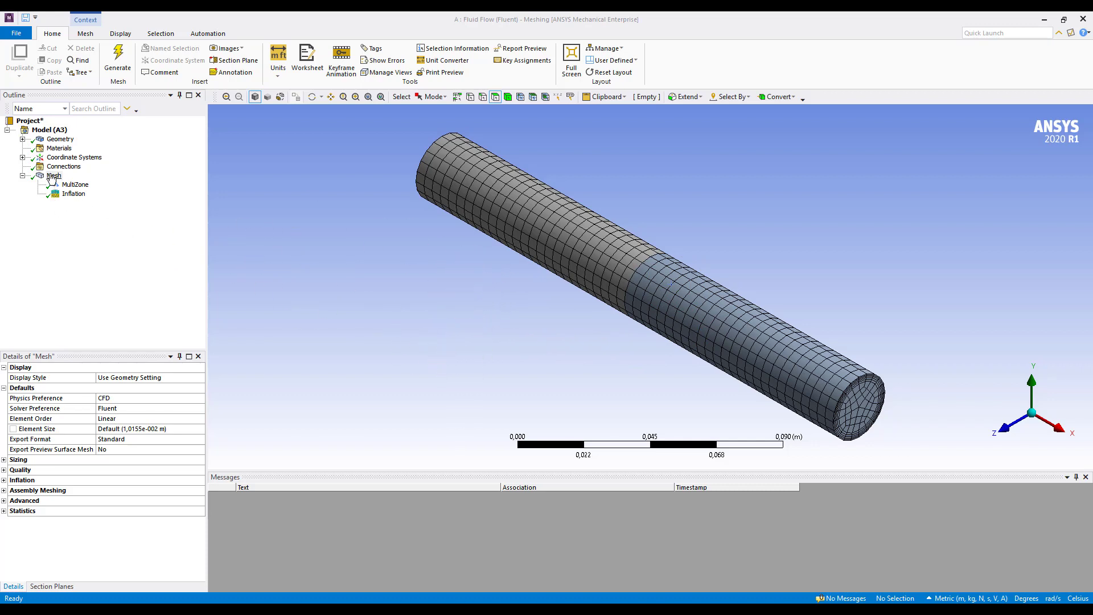
In ANSYS Meshing, create a named selection called Outlet on the circular end face of the Solid1 half of the pipe
{"action": "left_click", "coordinate": [867, 409]}
{"action": "right_click", "coordinate": [868, 409]}
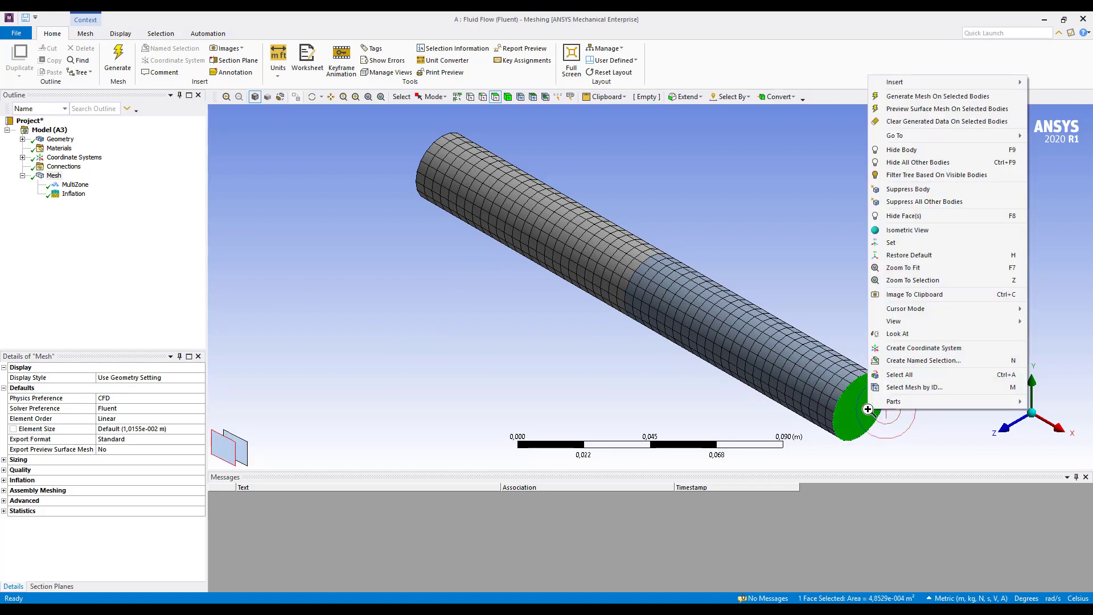
{"action": "left_click", "coordinate": [923, 360]}
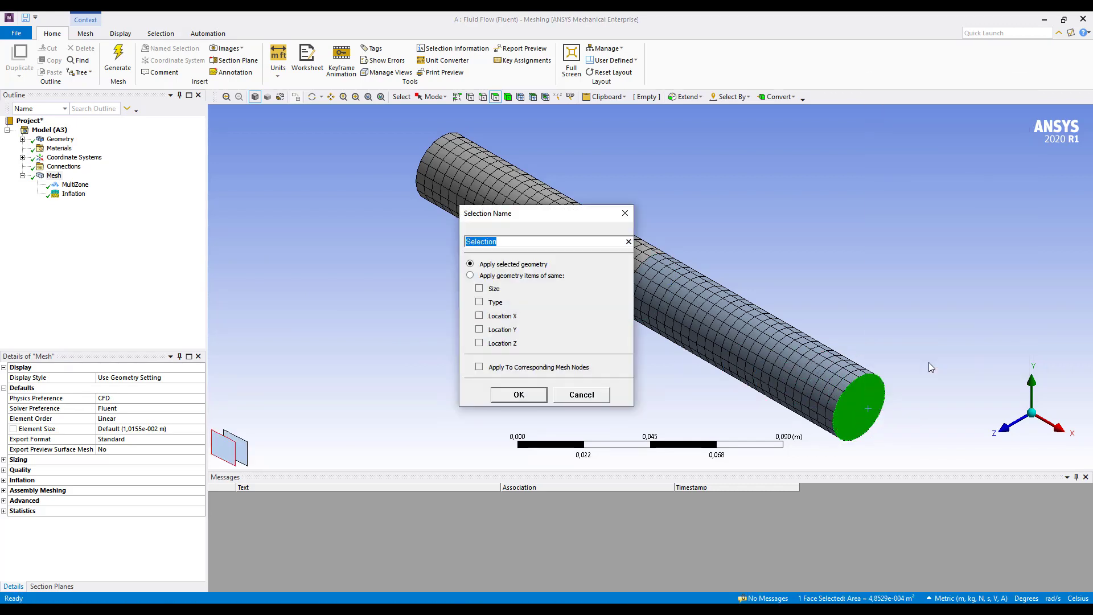
{"action": "type", "text": "Outlet"}
{"action": "left_click", "coordinate": [519, 395]}
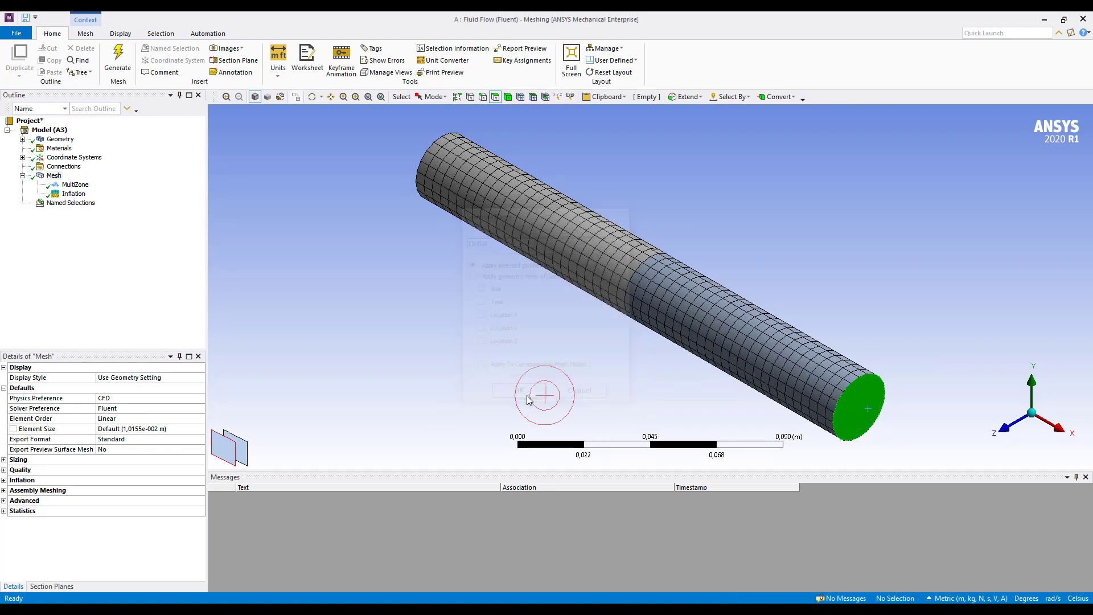
Create a named selection called Inlet on the circular end face at the opposite end of the pipe
{"action": "middle_click_drag", "start_coordinate": [444, 288], "coordinate": [480, 379]}
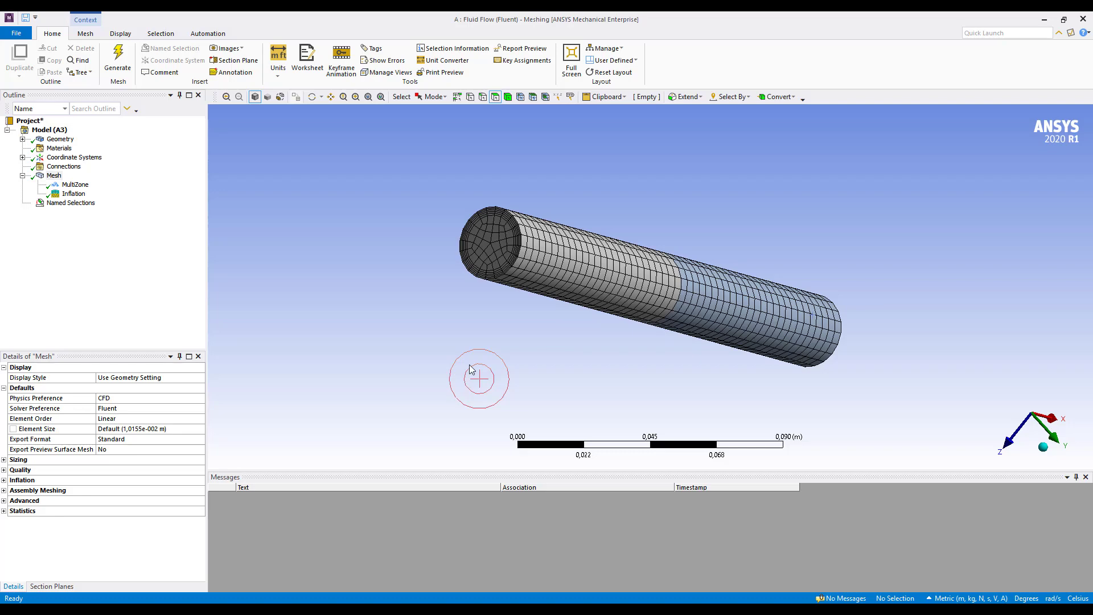
{"action": "left_click", "coordinate": [482, 254]}
{"action": "right_click", "coordinate": [483, 254]}
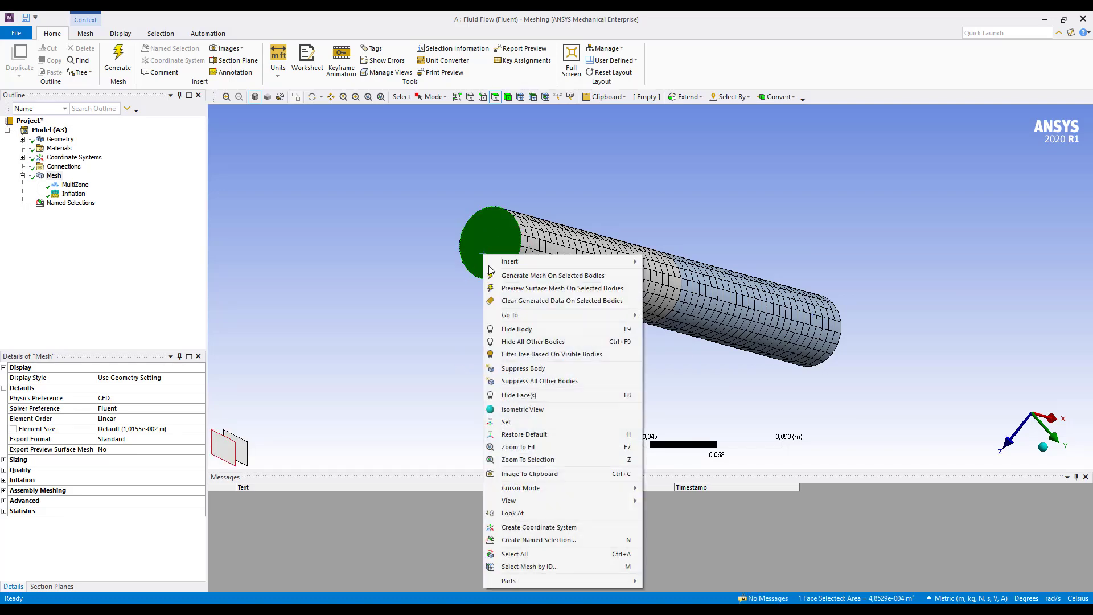
{"action": "left_click", "coordinate": [556, 540]}
{"action": "type", "text": "Inlet"}
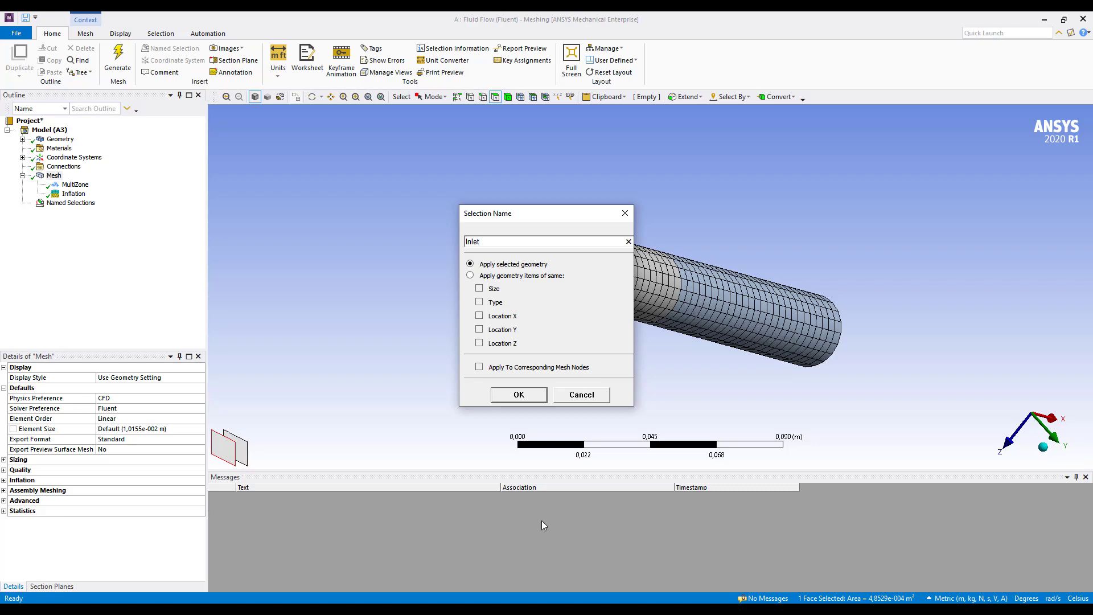
{"action": "left_click", "coordinate": [515, 397]}
{"action": "left_click", "coordinate": [540, 371]}
Hide the Solid1 body under Component1 to expose the interface face between the two pipe halves
{"action": "left_click_drag", "start_coordinate": [540, 372], "coordinate": [373, 324]}
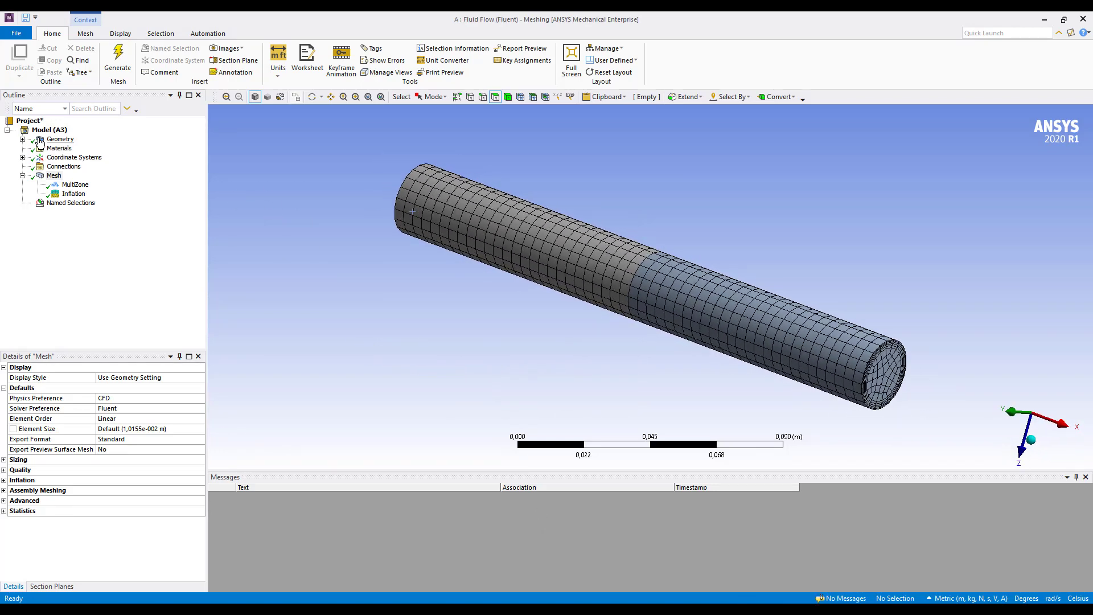
{"action": "left_click", "coordinate": [22, 139]}
{"action": "left_click", "coordinate": [38, 148]}
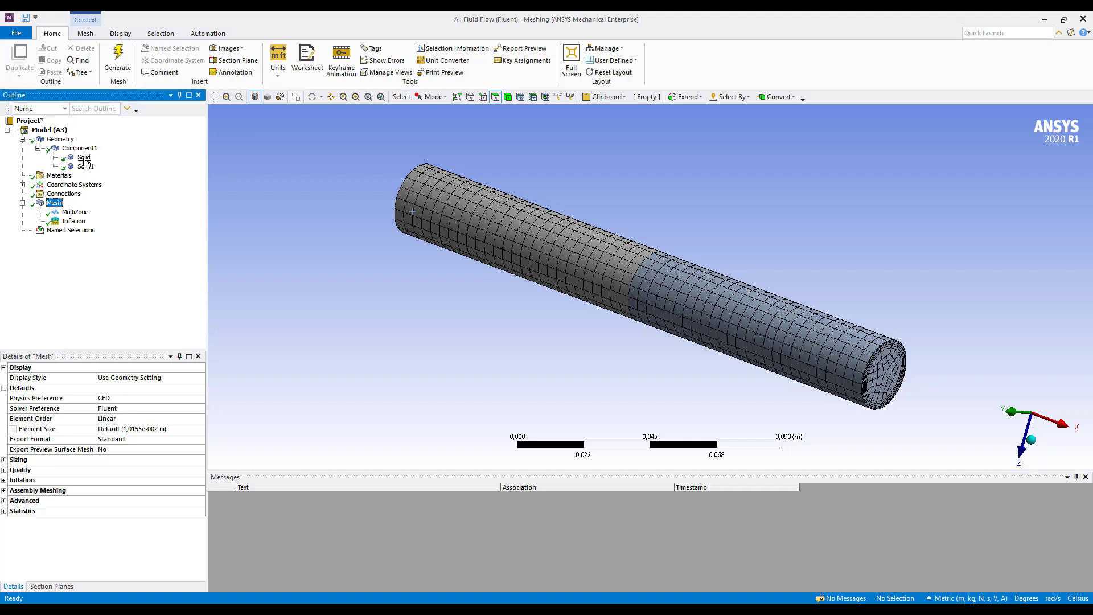
{"action": "left_click", "coordinate": [84, 157]}
{"action": "right_click", "coordinate": [84, 158]}
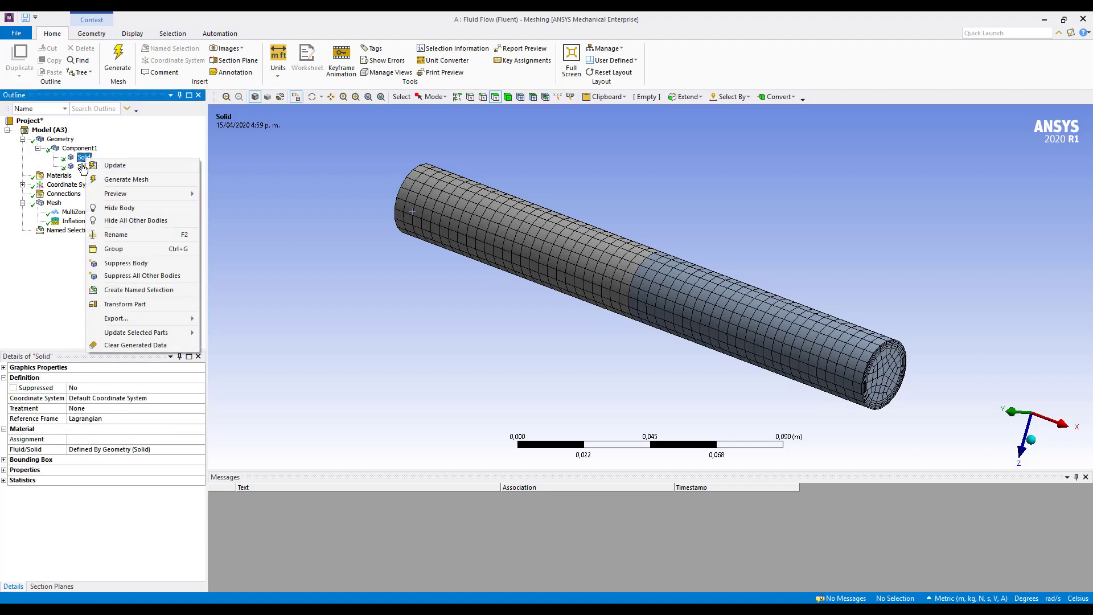
{"action": "left_click", "coordinate": [84, 166]}
{"action": "right_click", "coordinate": [85, 166]}
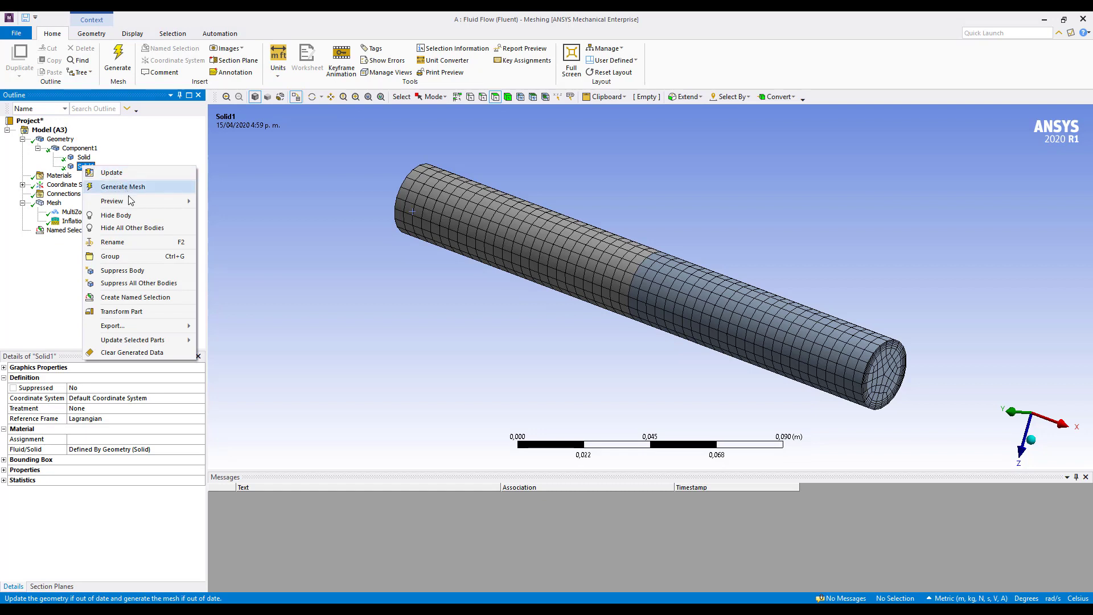
{"action": "left_click", "coordinate": [116, 215]}
Create a named selection called Fan on the exposed circular interface face of the remaining body
{"action": "left_click", "coordinate": [654, 280]}
{"action": "right_click", "coordinate": [655, 280]}
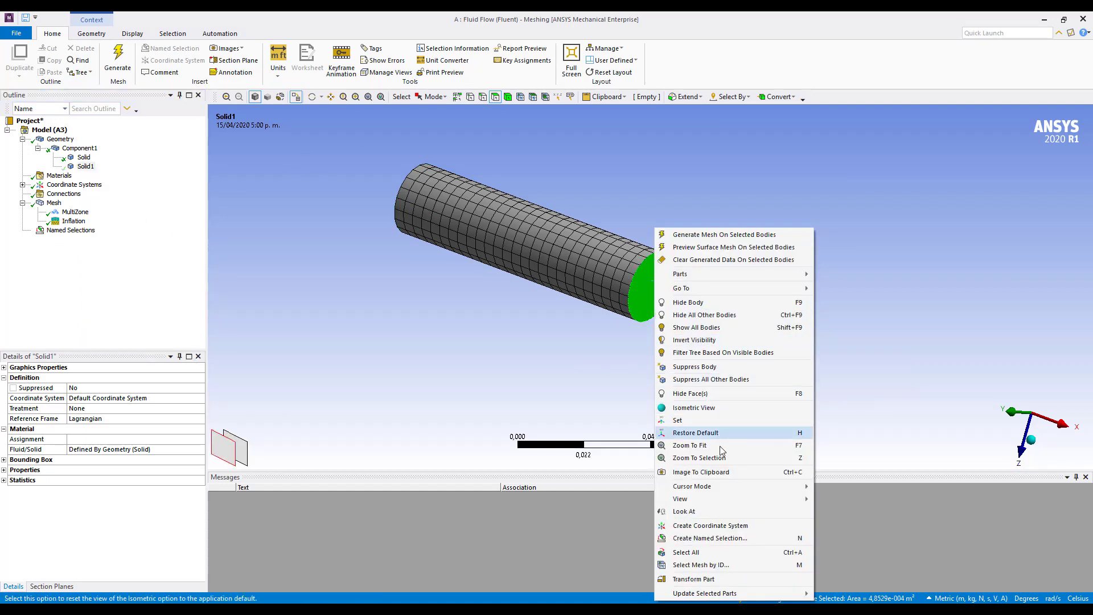
{"action": "left_click", "coordinate": [732, 538]}
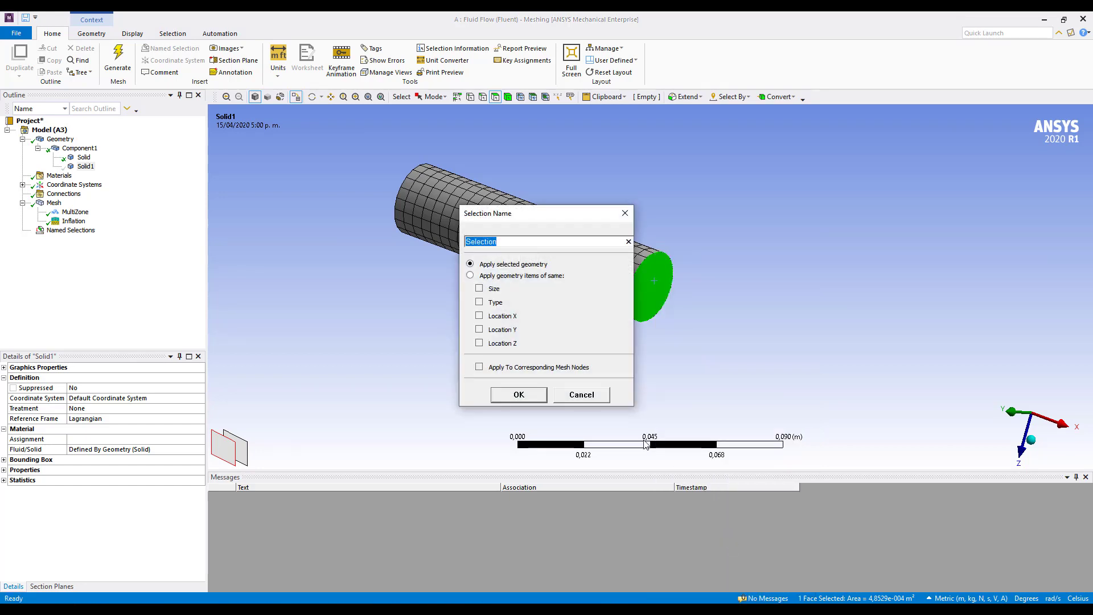
{"action": "type", "text": "Fan"}
{"action": "left_click", "coordinate": [528, 395]}
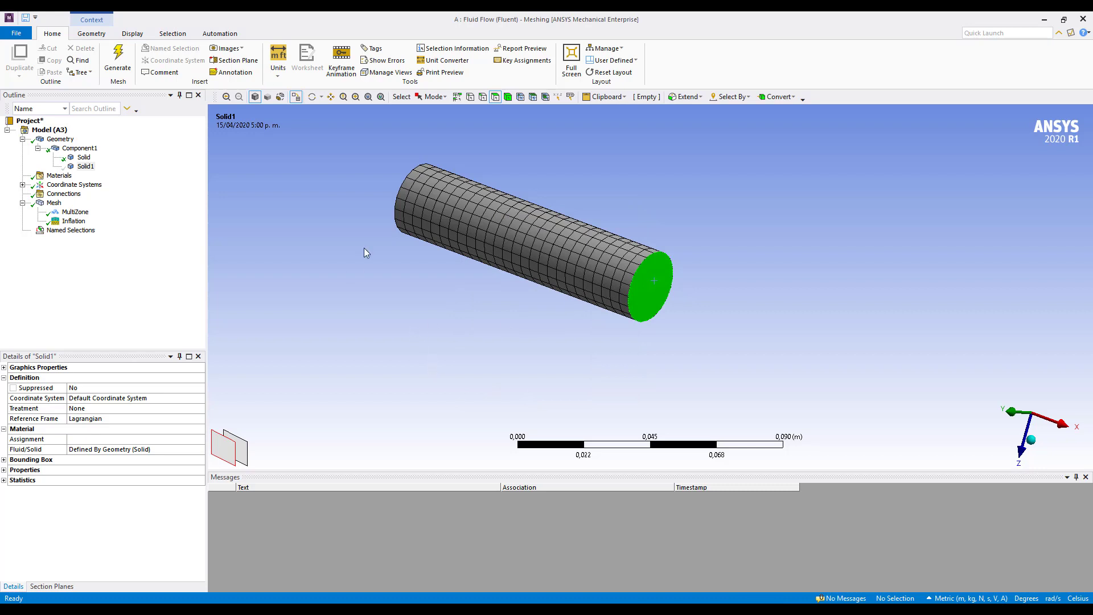
Bring the hidden Solid1 body back into view
{"action": "right_click", "coordinate": [338, 292]}
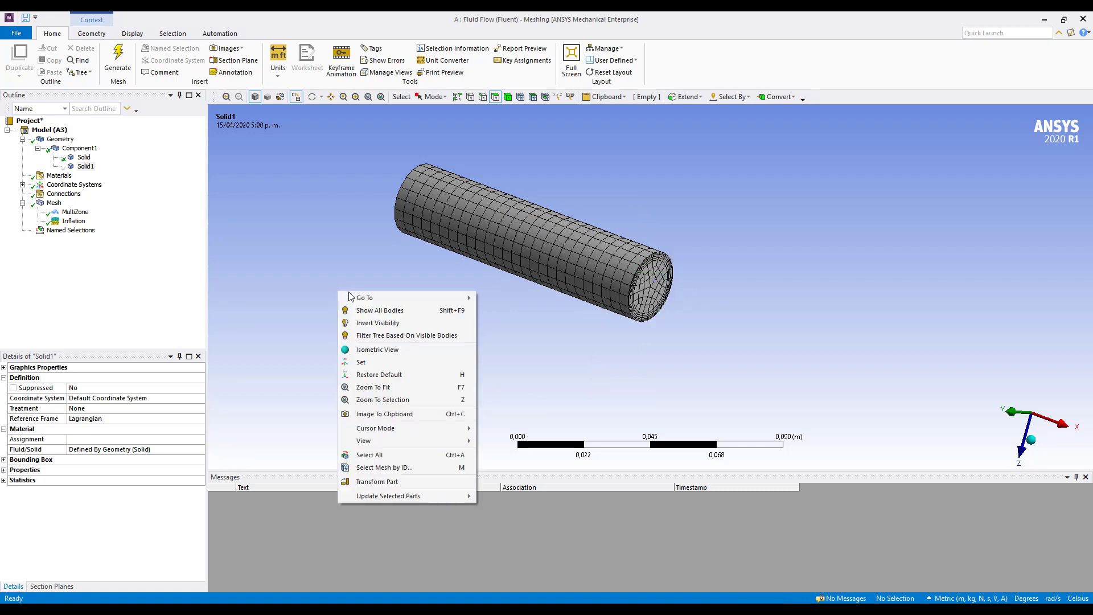
{"action": "left_click", "coordinate": [395, 317]}
{"action": "middle_click_drag", "start_coordinate": [433, 322], "coordinate": [436, 326]}
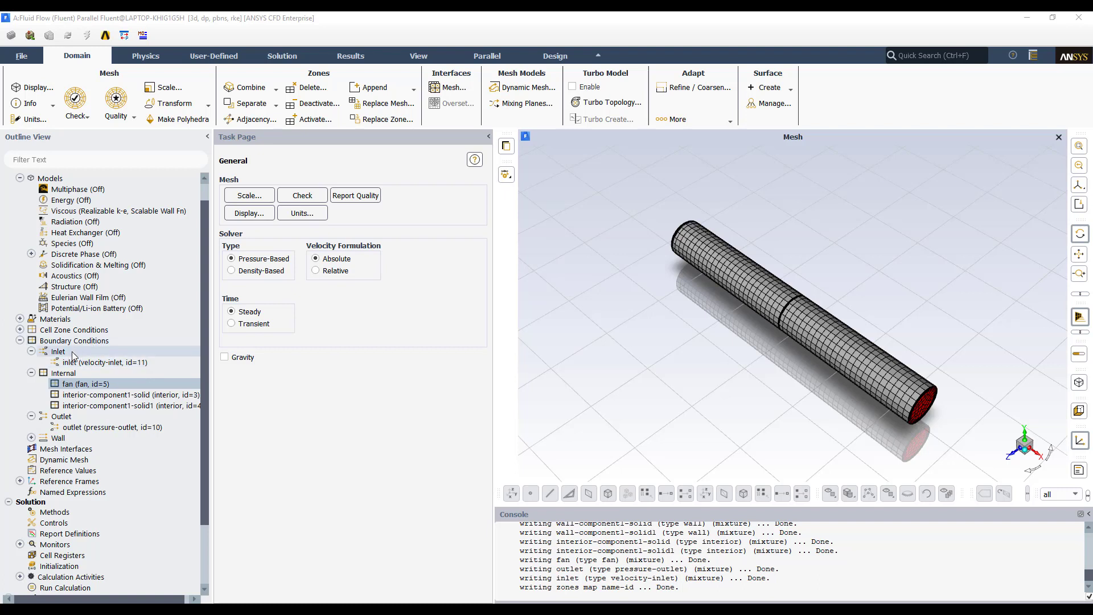
In Fluent, assign the fan type to the internal boundary zone named fan and open its boundary condition settings
{"action": "left_click", "coordinate": [73, 382]}
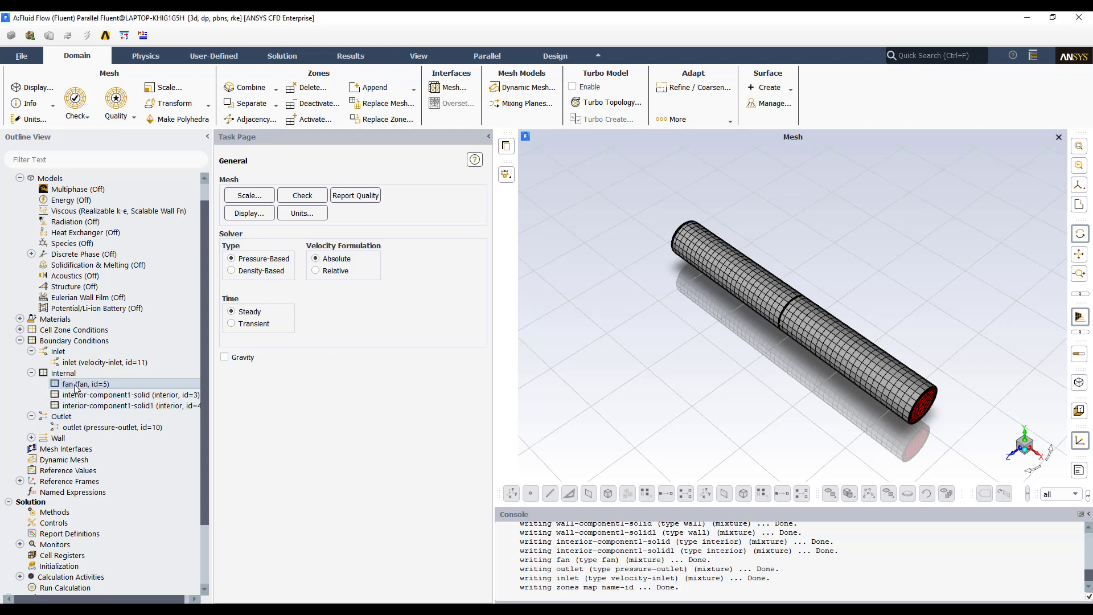
{"action": "right_click", "coordinate": [75, 388]}
{"action": "mouse_move", "coordinate": [130, 473]}
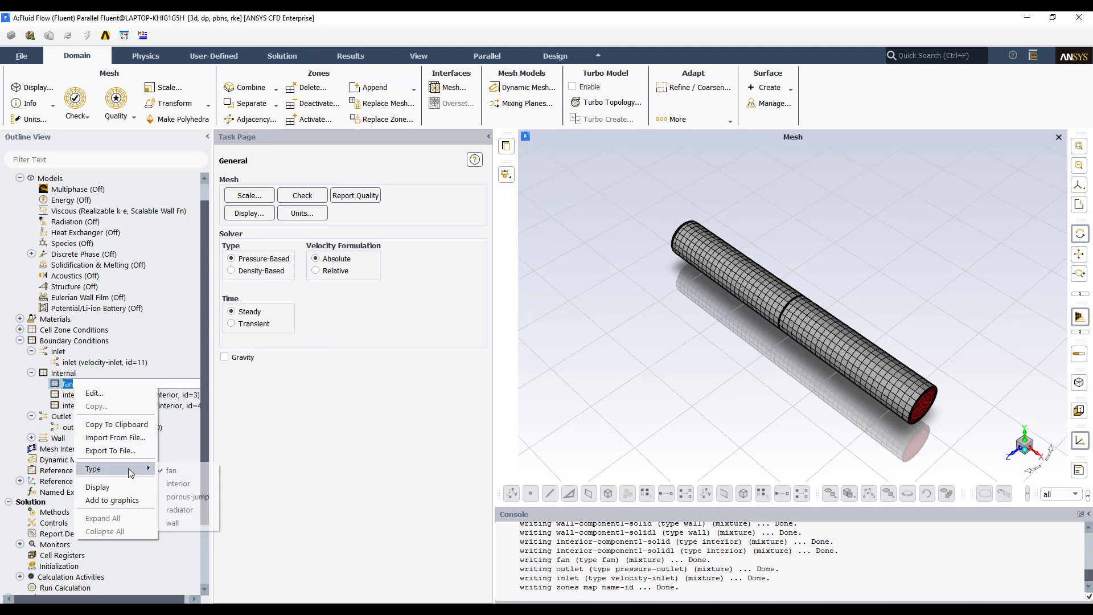
{"action": "left_click", "coordinate": [174, 470]}
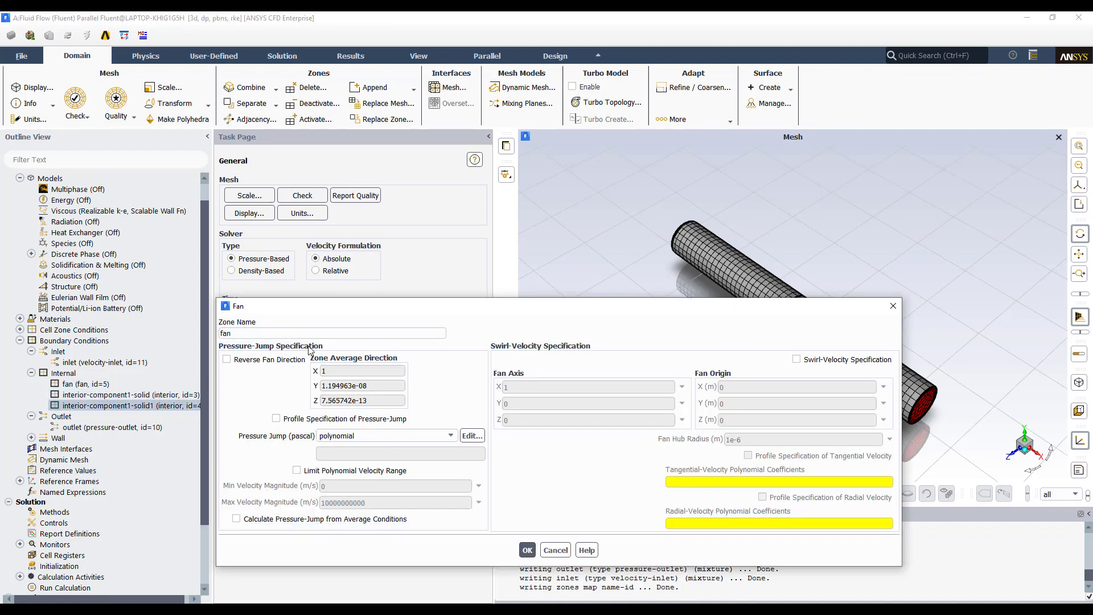
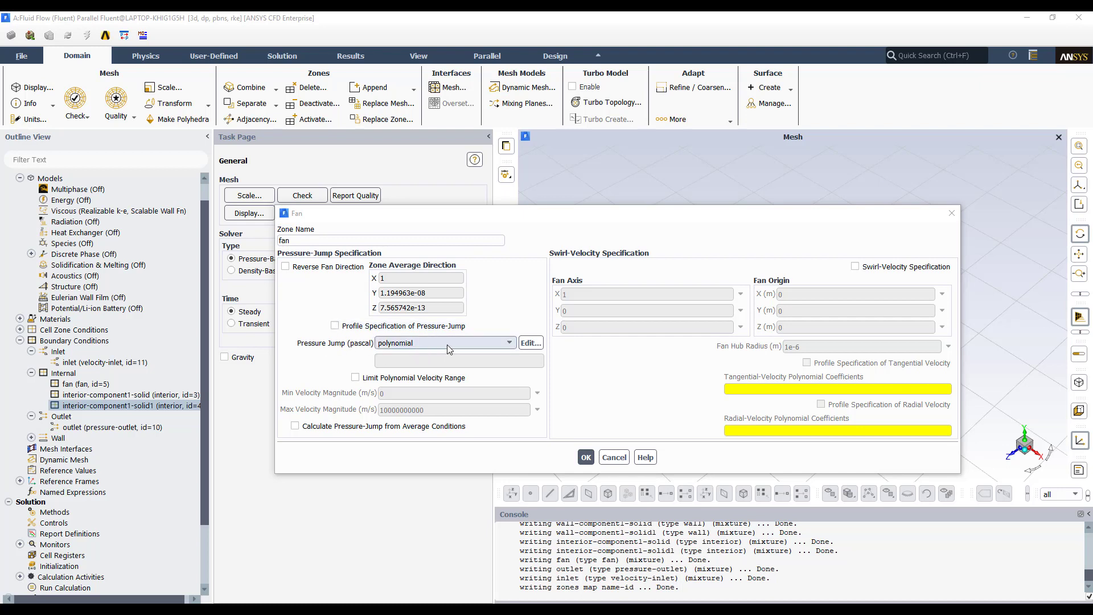
Review the fan's pressure-jump methods, the option to calculate from average conditions, and the swirl-velocity specification fields
{"action": "left_click", "coordinate": [508, 344]}
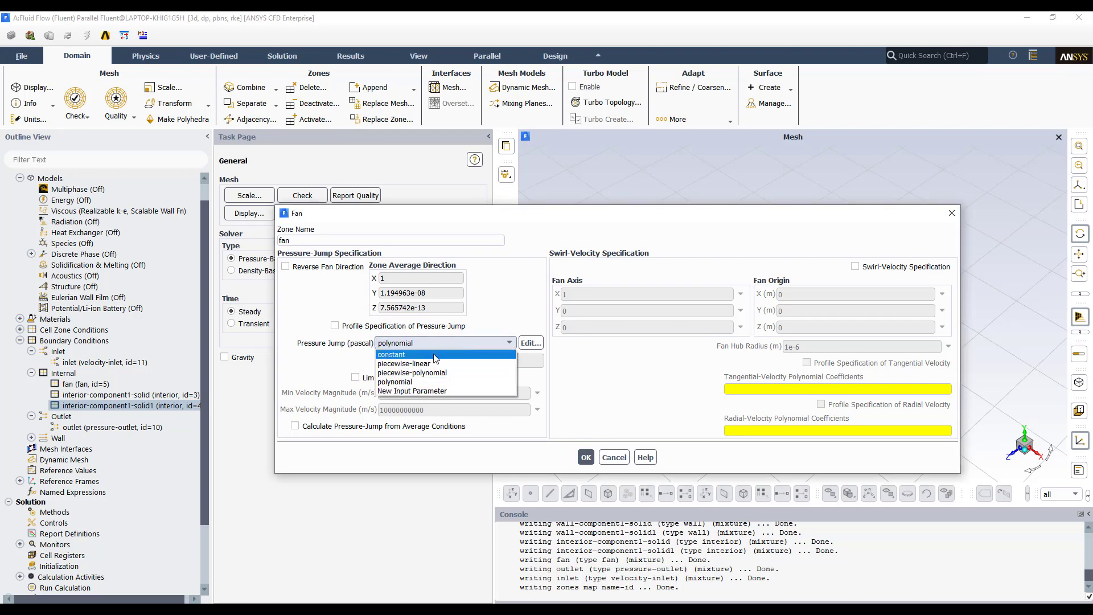
{"action": "left_click", "coordinate": [336, 329]}
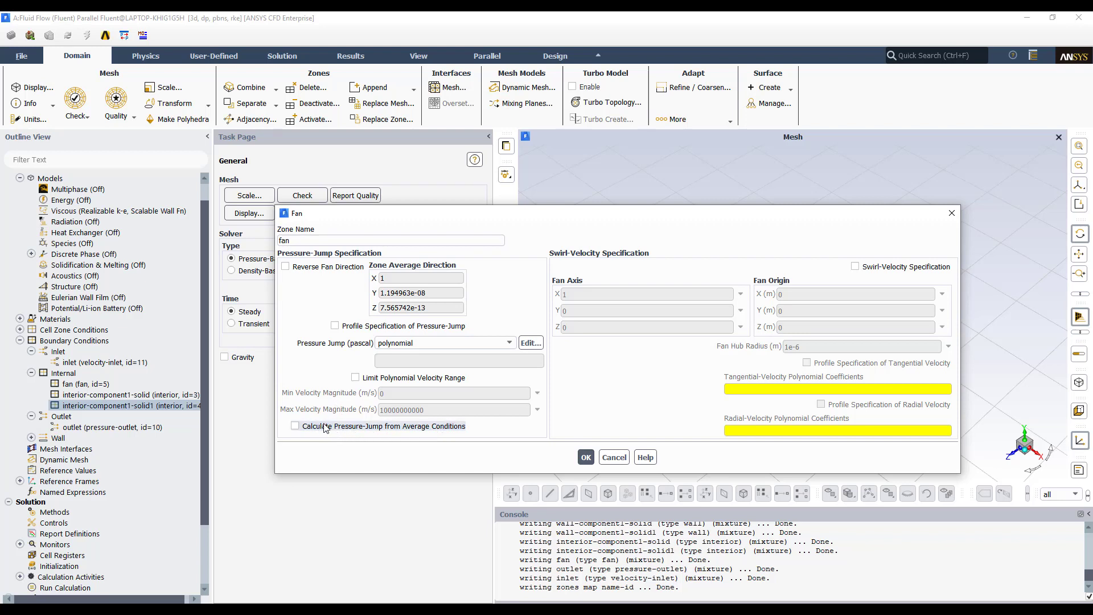
{"action": "left_click", "coordinate": [295, 427]}
{"action": "left_click", "coordinate": [295, 427]}
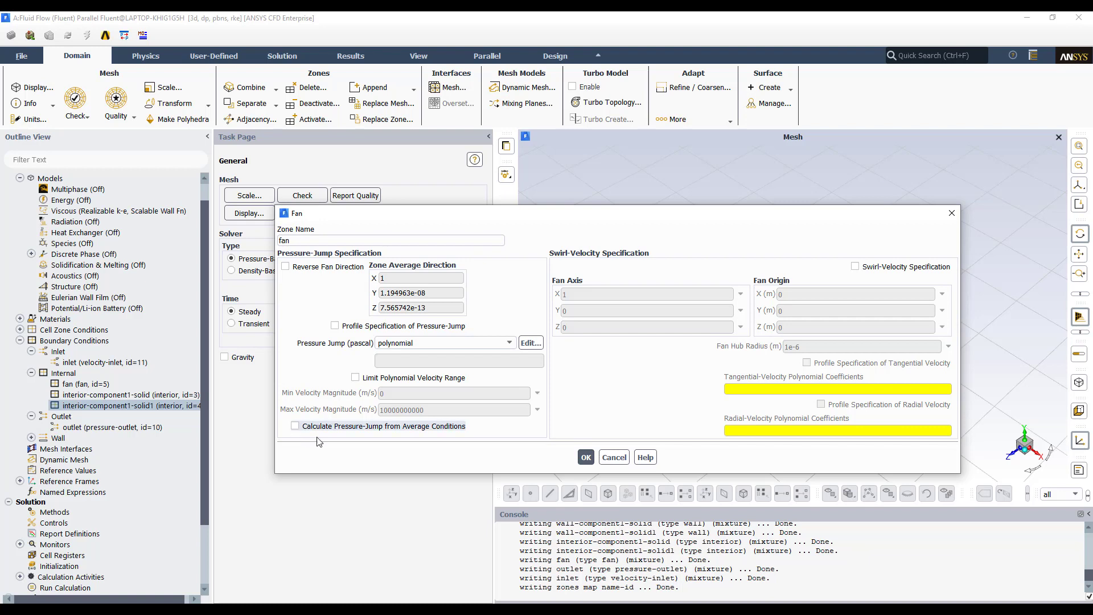
{"action": "left_click", "coordinate": [856, 268]}
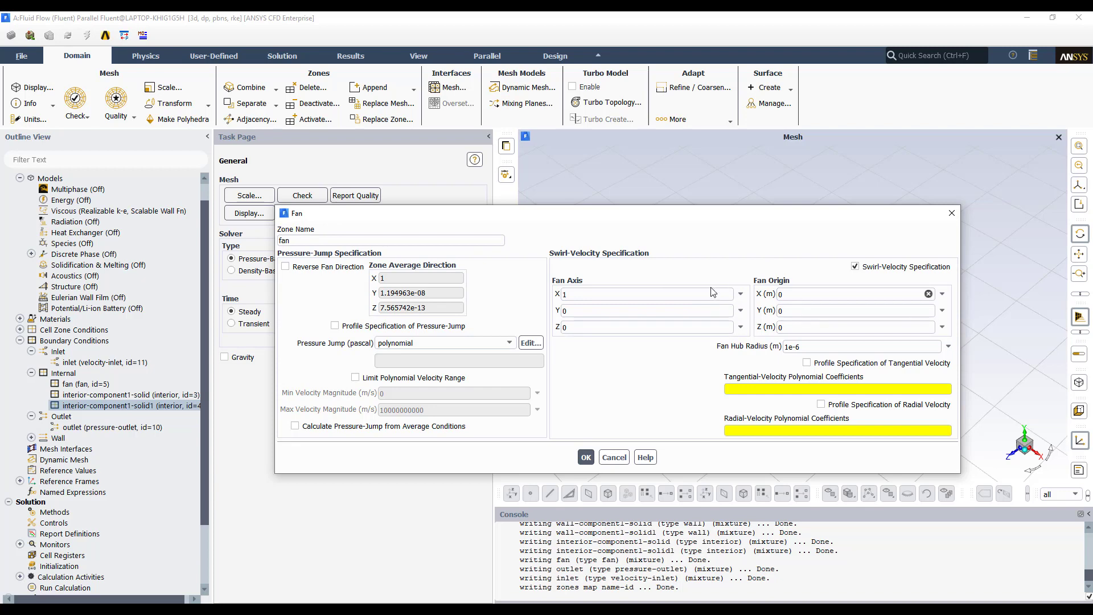
{"action": "left_click", "coordinate": [855, 267]}
{"action": "left_click", "coordinate": [856, 267]}
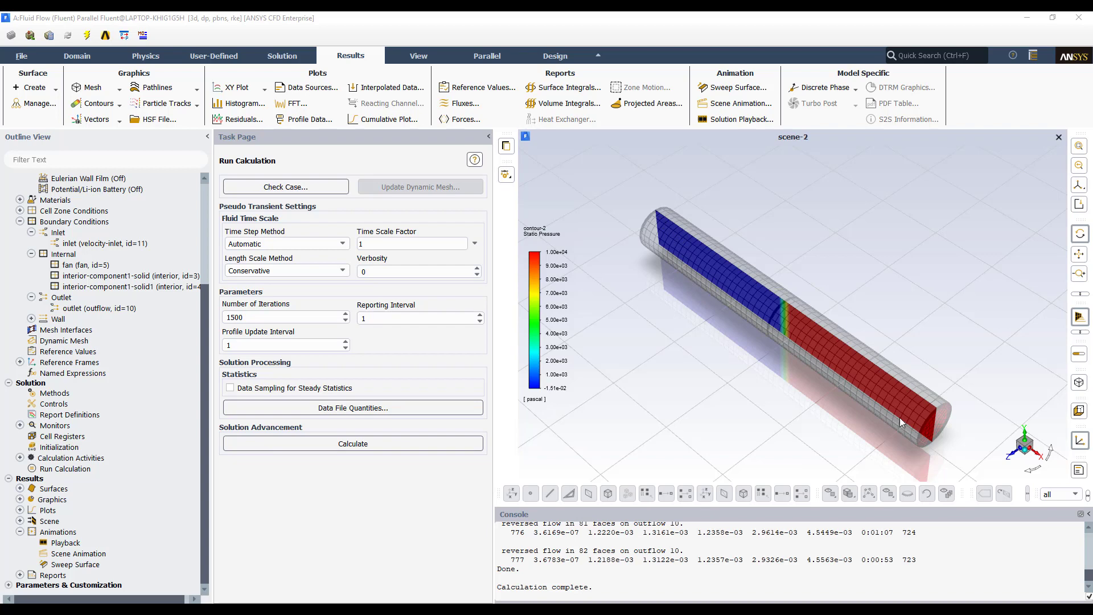
Display the velocity magnitude contours of scene-1, and return to the static pressure contours of scene-2
{"action": "right_click", "coordinate": [652, 397]}
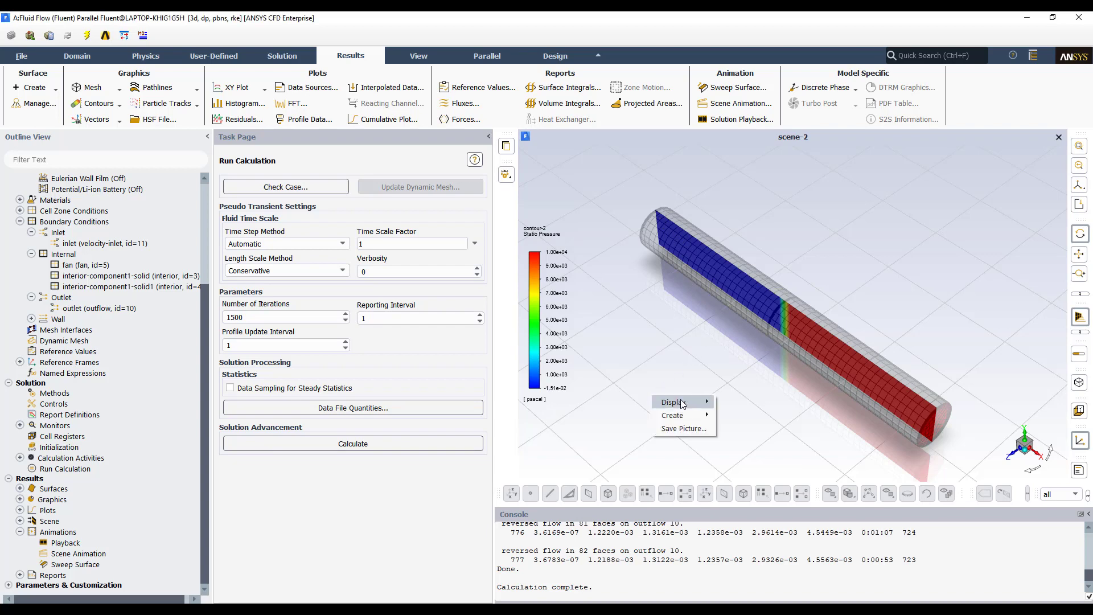
{"action": "mouse_move", "coordinate": [682, 403]}
{"action": "left_click", "coordinate": [747, 466]}
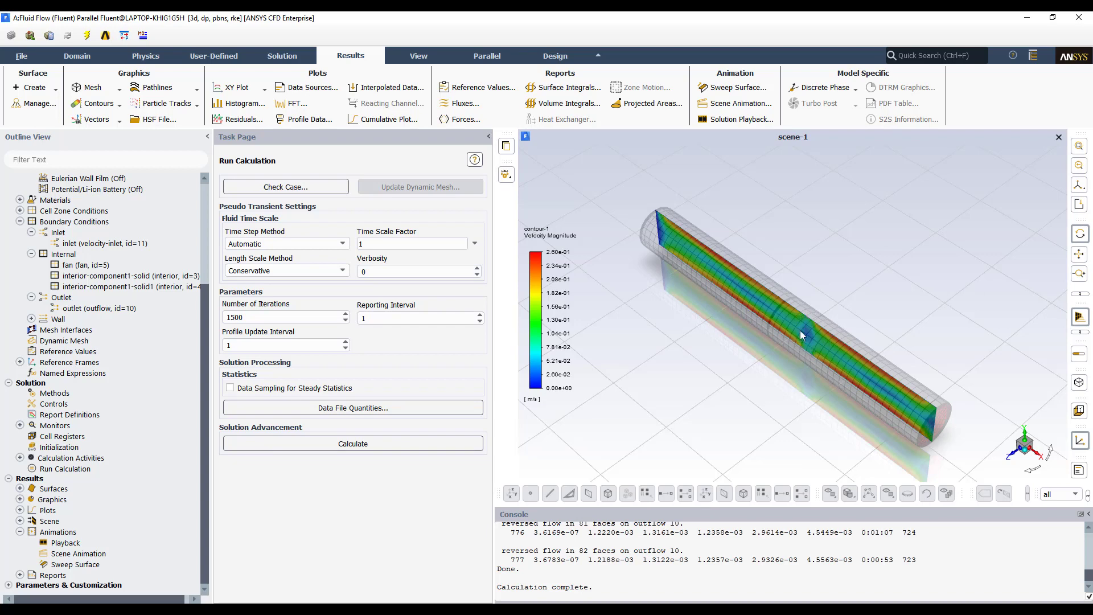
{"action": "right_click", "coordinate": [659, 390]}
{"action": "mouse_move", "coordinate": [694, 398]}
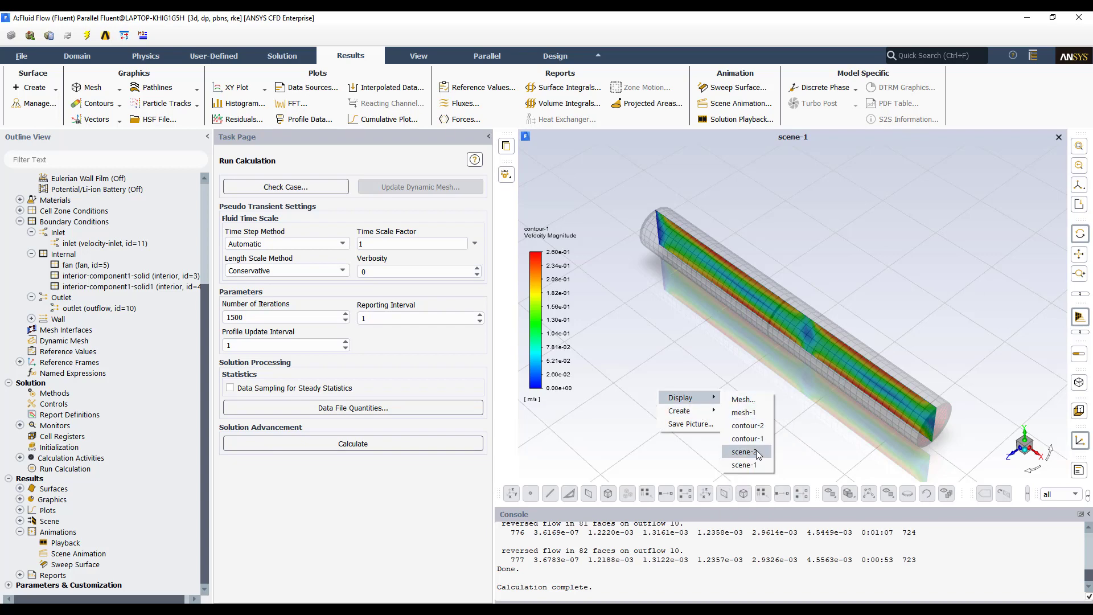
{"action": "left_click", "coordinate": [757, 451]}
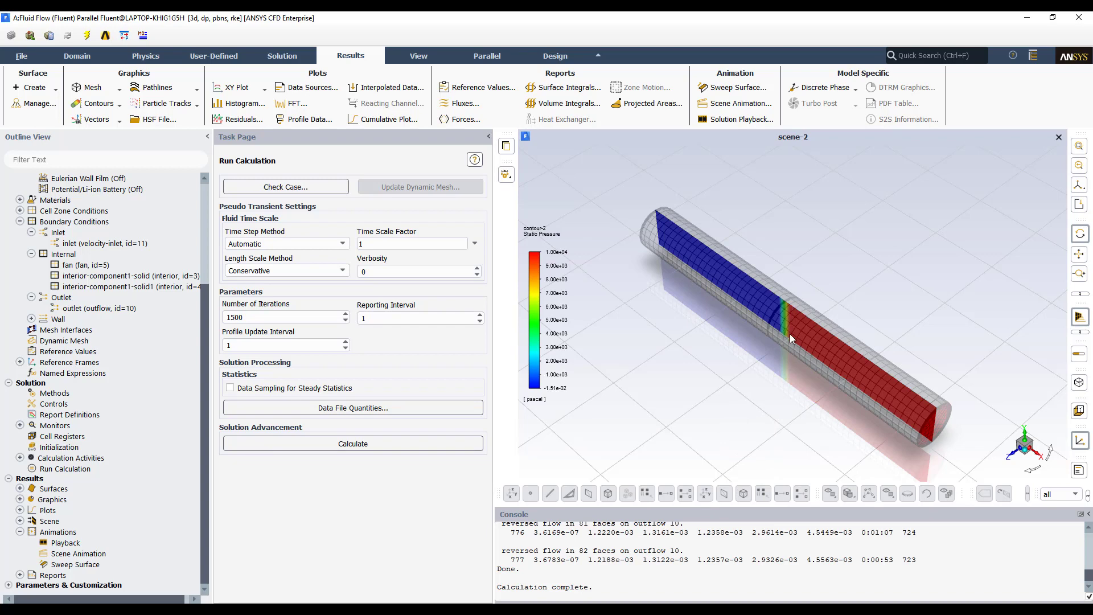